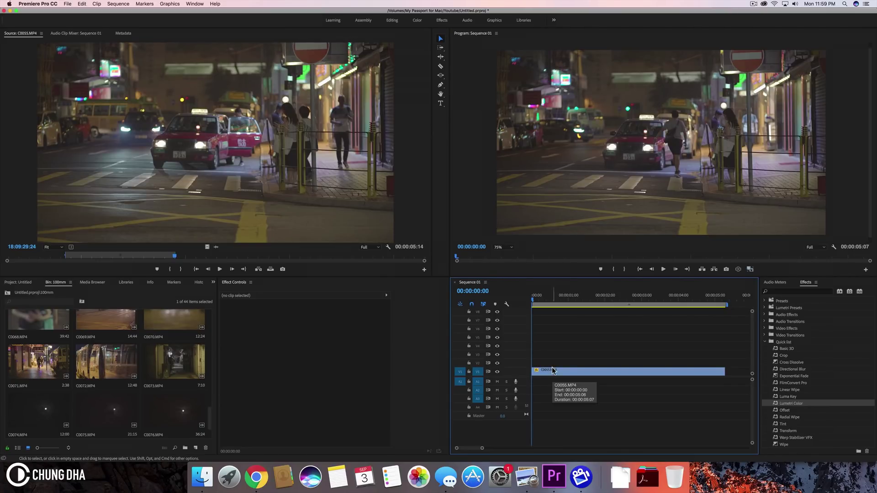
# - Alt-drag clip C0055 from V1 onto V2 and select the new top copy
pyautogui.keyDown('alt'); pyautogui.moveTo(553, 370); pyautogui.dragTo(559, 361); pyautogui.keyUp('alt')
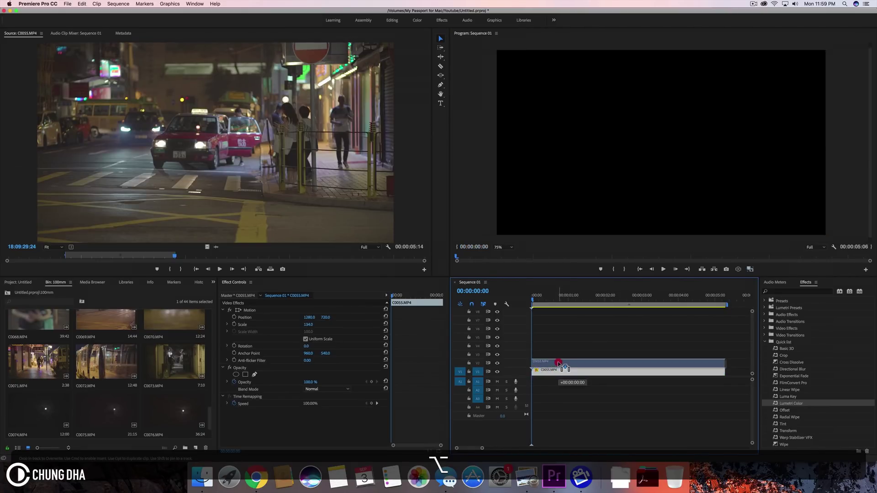
pyautogui.click(553, 361)
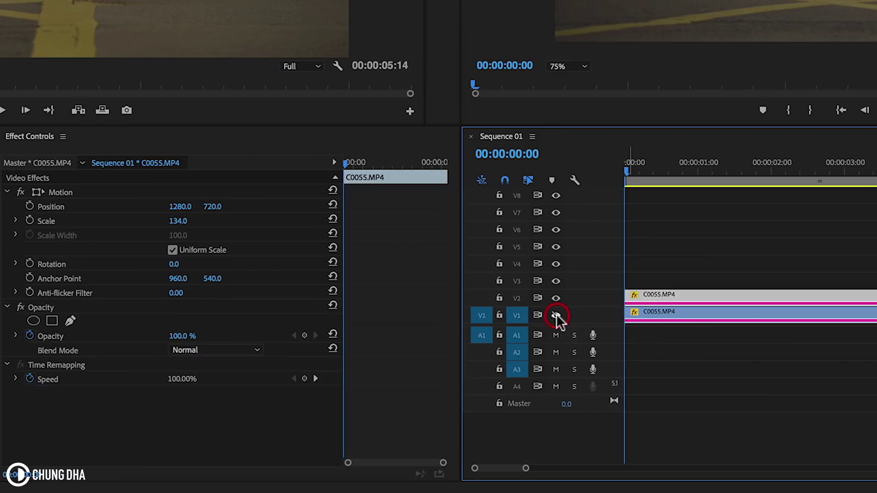
# - Hide V1 output and add Luma Key, Directional Blur, Lumetri Color and Tint to the V2 copy
pyautogui.click(556, 315)
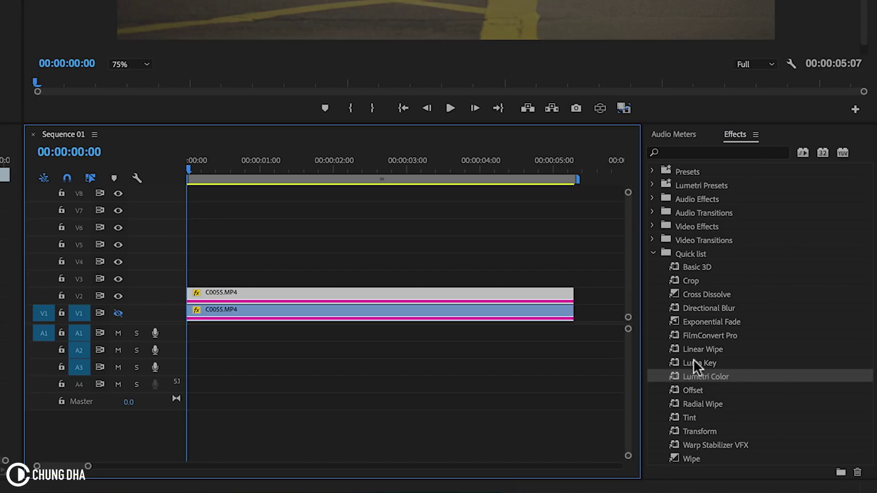
pyautogui.click(708, 152)
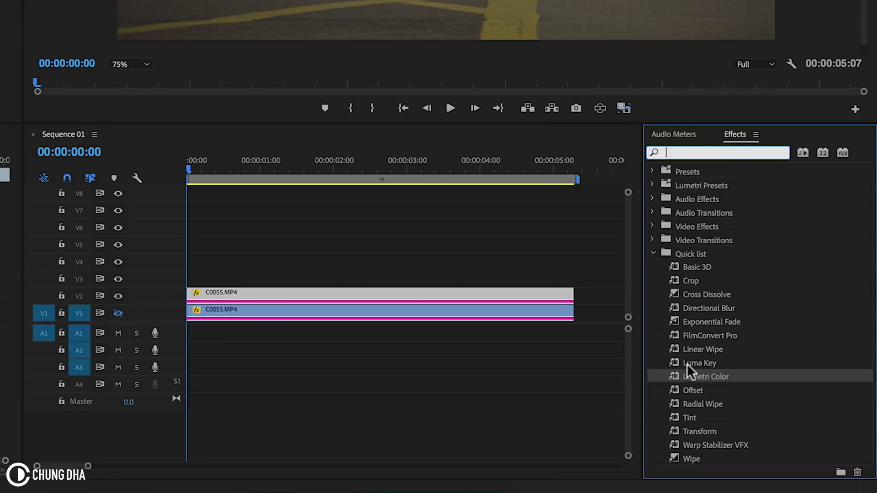
pyautogui.moveTo(711, 363); pyautogui.dragTo(452, 302)
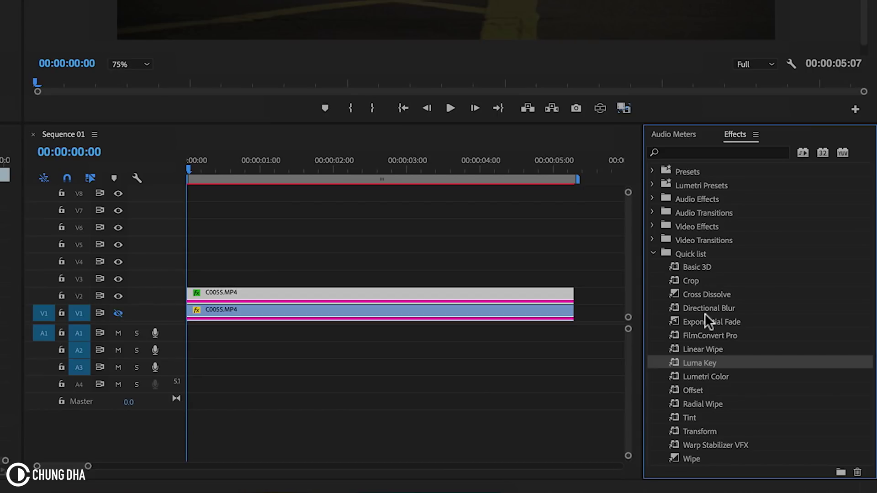
pyautogui.moveTo(709, 307); pyautogui.dragTo(481, 307)
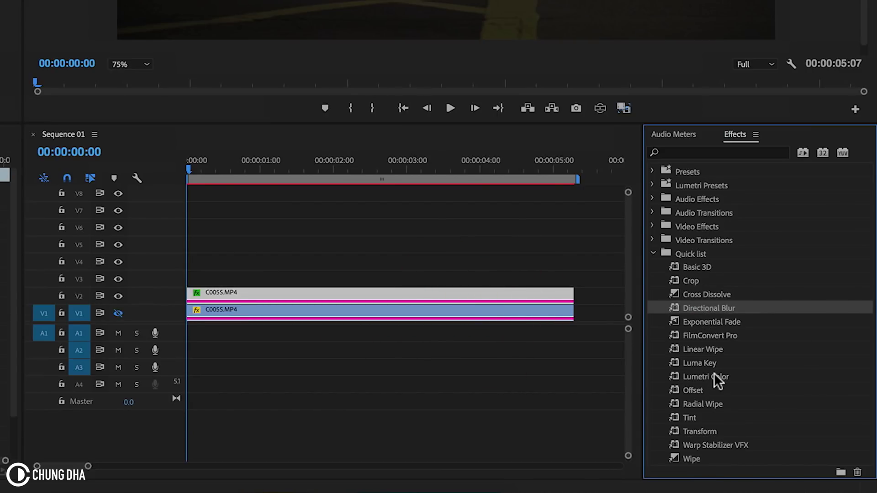
pyautogui.moveTo(705, 375); pyautogui.dragTo(517, 302)
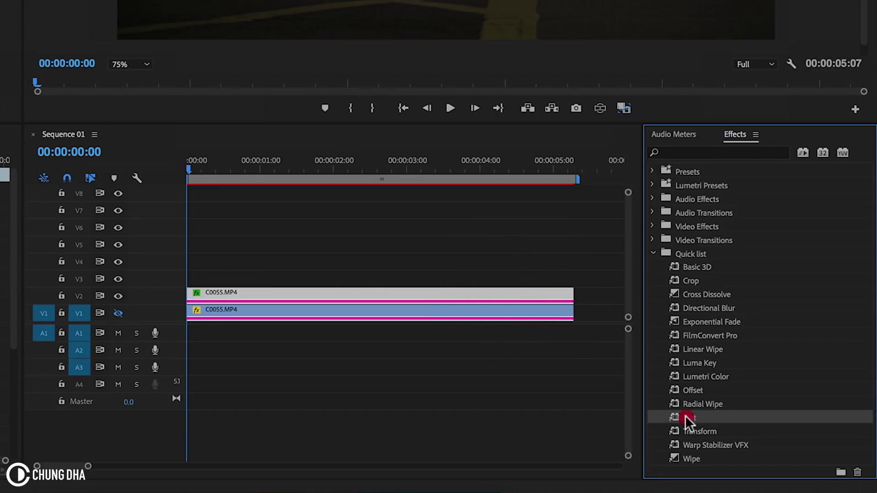
pyautogui.moveTo(689, 418); pyautogui.dragTo(462, 310)
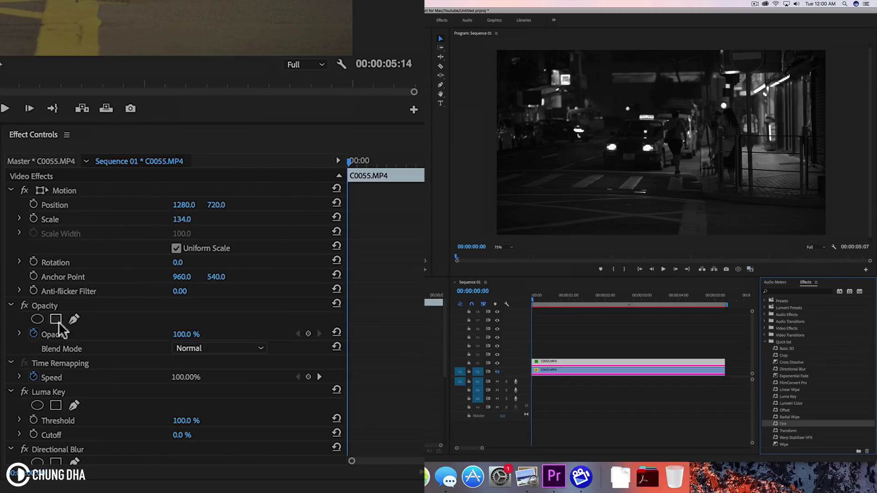
# - Set the V2 copy's Opacity blend mode to Screen
pyautogui.click(198, 348)
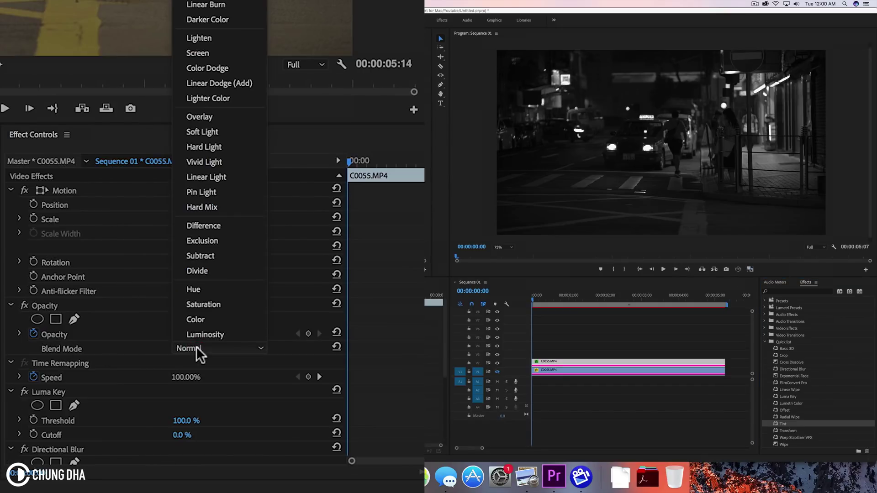
pyautogui.click(227, 53)
pyautogui.scroll(-1, 339, 336)
pyautogui.scroll(-5, 390, 315)
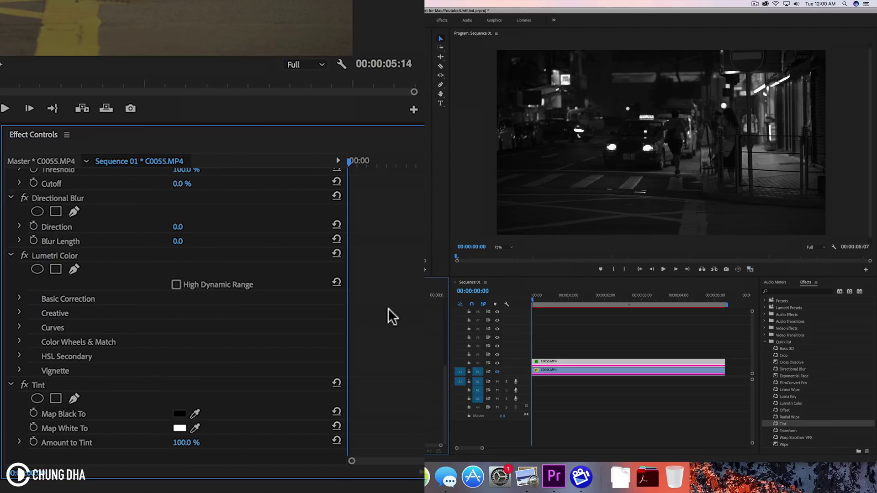
pyautogui.scroll(3, 185, 245)
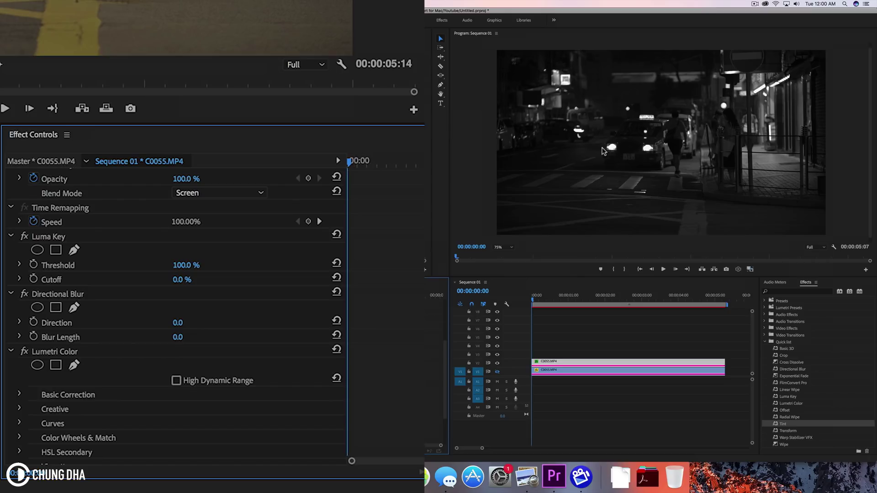
# - Set the top copy's Luma Key Cutoff to 50% and Directional Blur Length to 100
pyautogui.click(181, 280)
pyautogui.write('50')
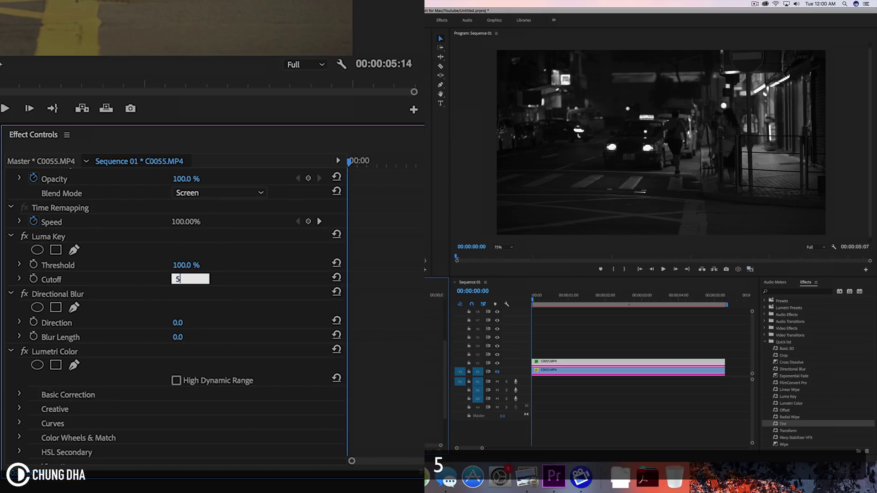
pyautogui.press('Return')
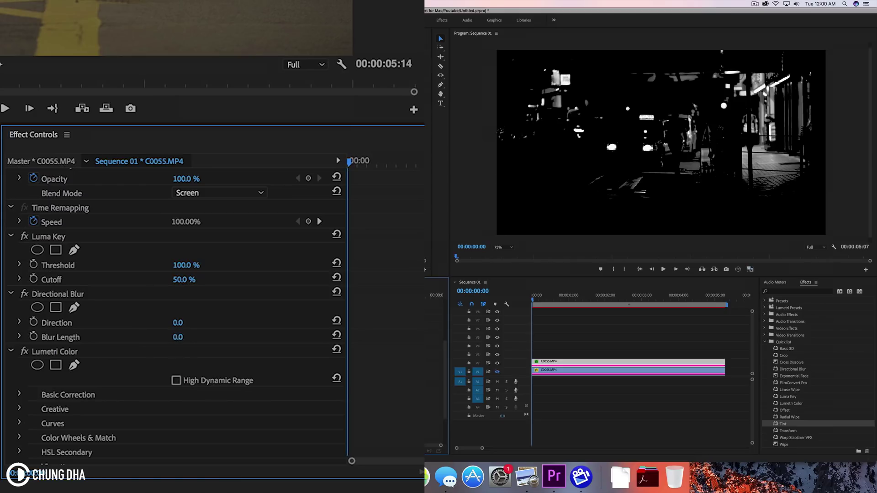
pyautogui.click(180, 336)
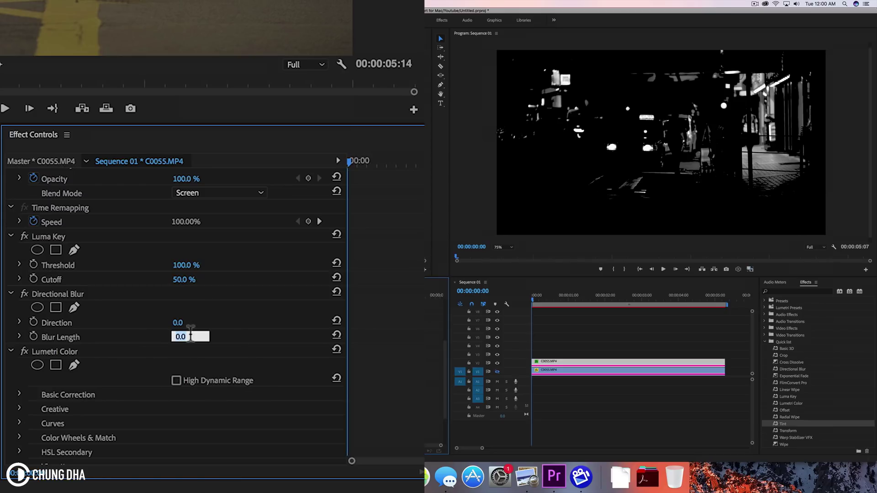
pyautogui.write('10')
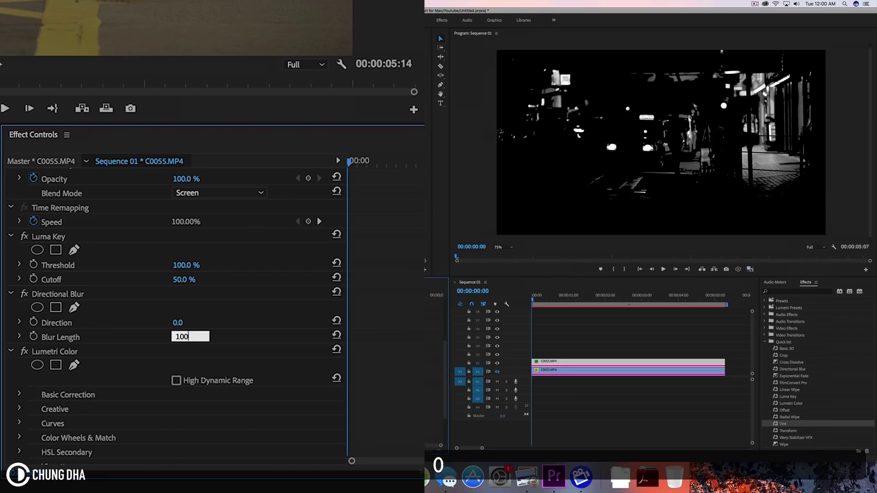
pyautogui.press('Return')
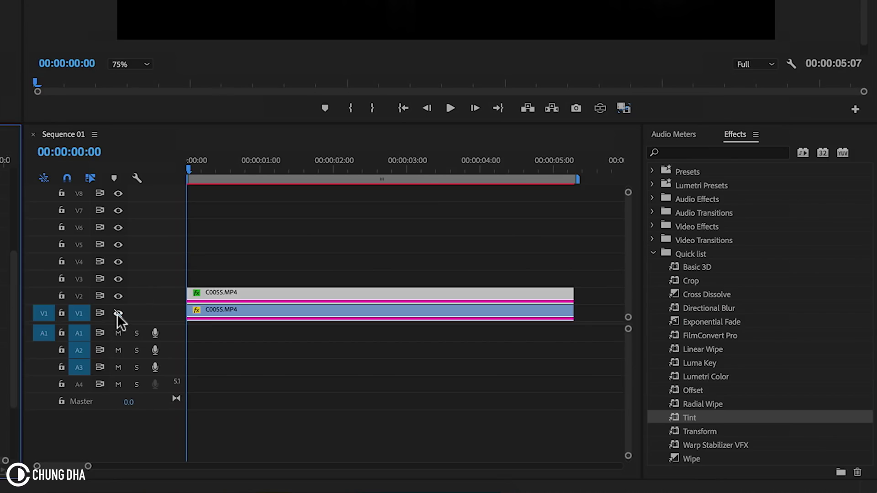
# - Re-enable V1 output and set Lumetri Basic Correction Whites to 150 on the top copy
pyautogui.click(118, 314)
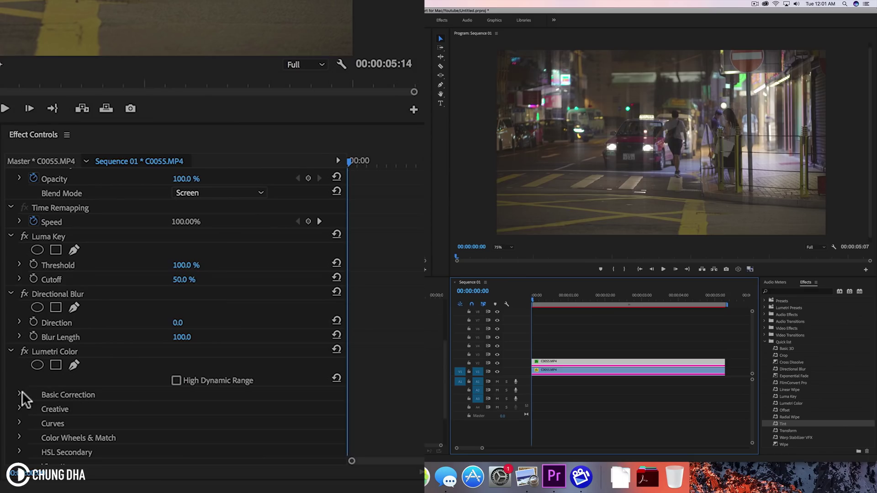
pyautogui.click(20, 394)
pyautogui.scroll(-5, 394, 339)
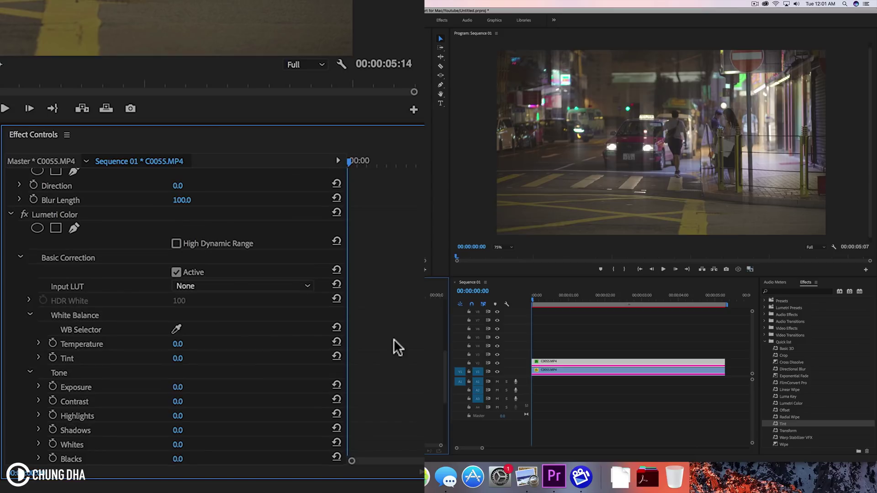
pyautogui.click(177, 444)
pyautogui.write('150')
pyautogui.press('Return')
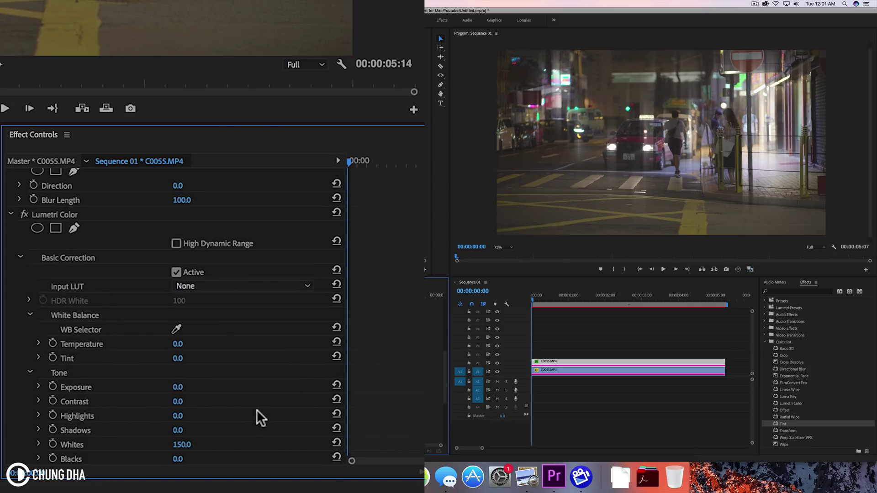
pyautogui.scroll(-2, 260, 417)
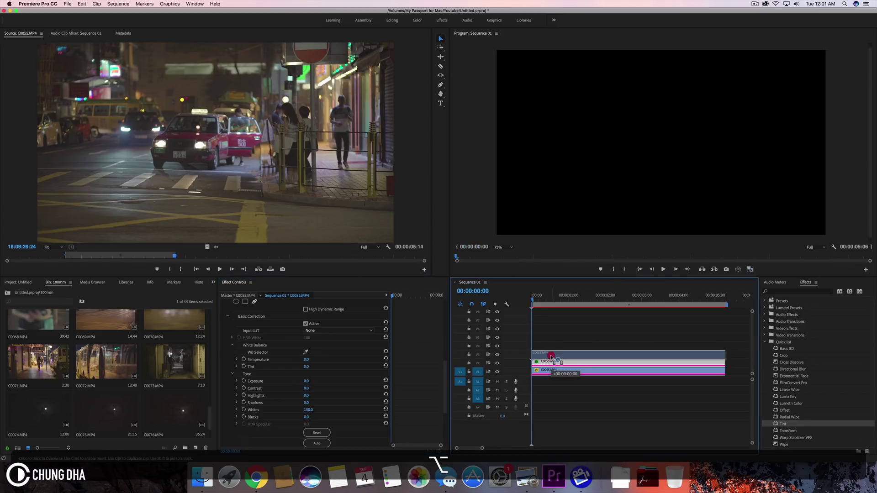
pyautogui.moveTo(552, 363); pyautogui.dragTo(552, 354)
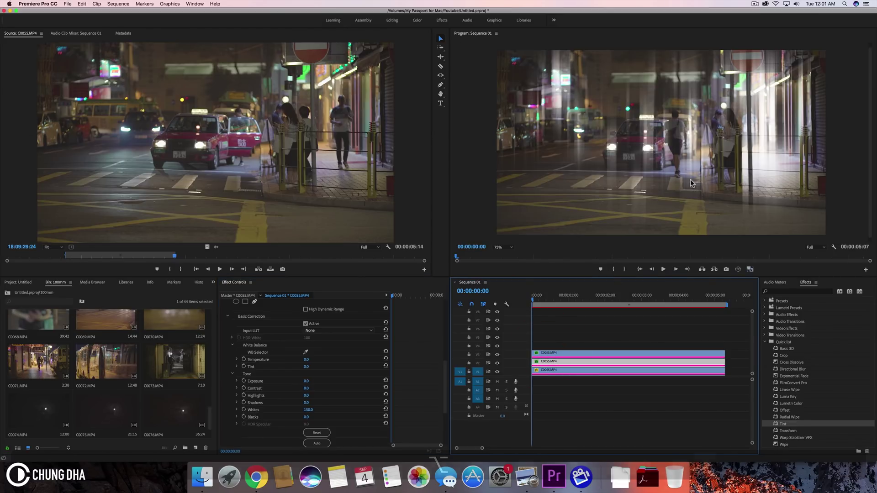
pyautogui.press('space')
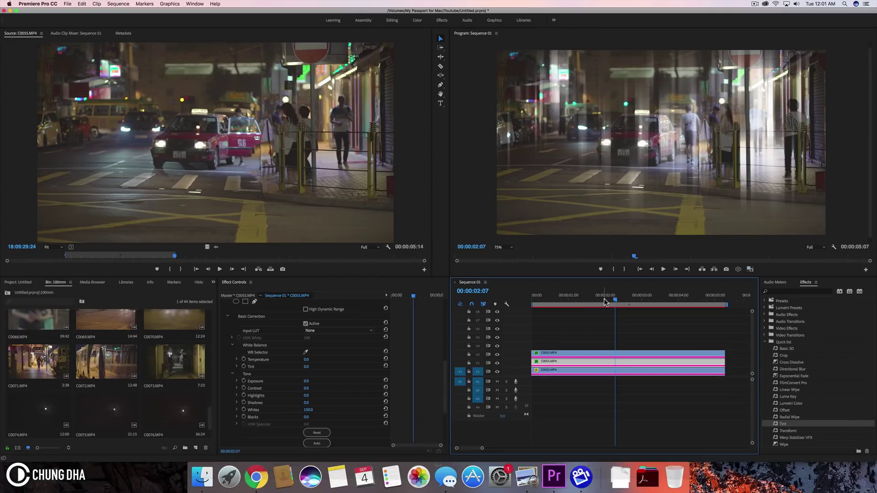
pyautogui.click(596, 354)
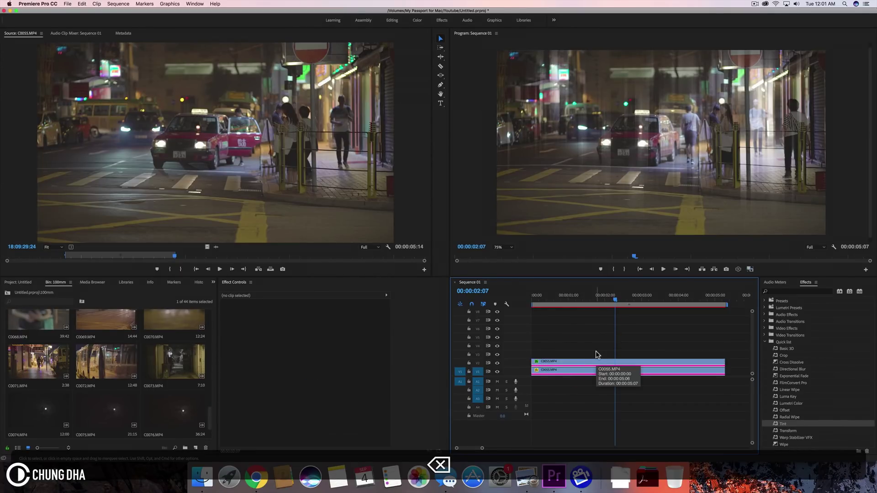
# - Delete the extra duplicate and tint the streak layer's highlights magenta
pyautogui.press('Delete')
pyautogui.click(598, 365)
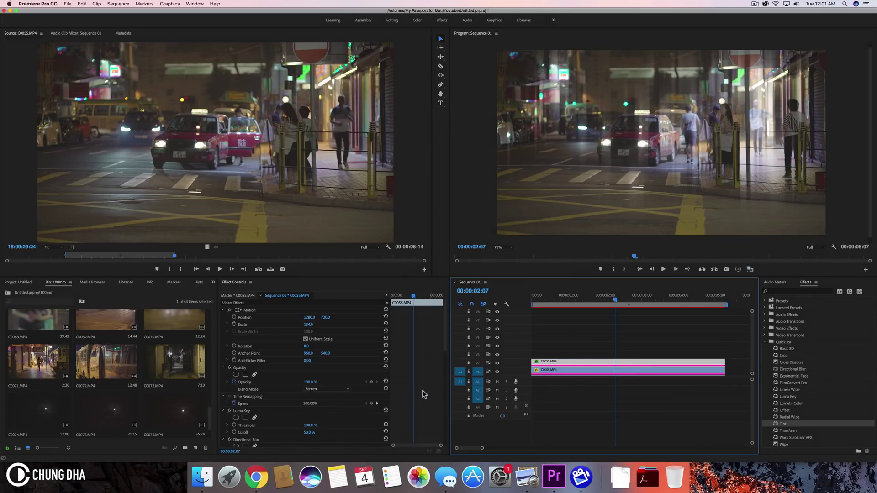
pyautogui.scroll(-3, 423, 393)
pyautogui.click(309, 430)
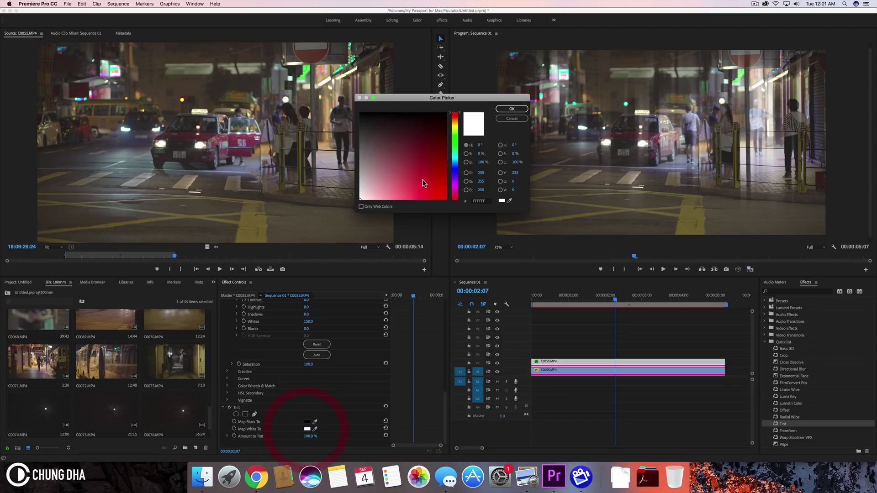
pyautogui.moveTo(455, 180); pyautogui.dragTo(455, 186)
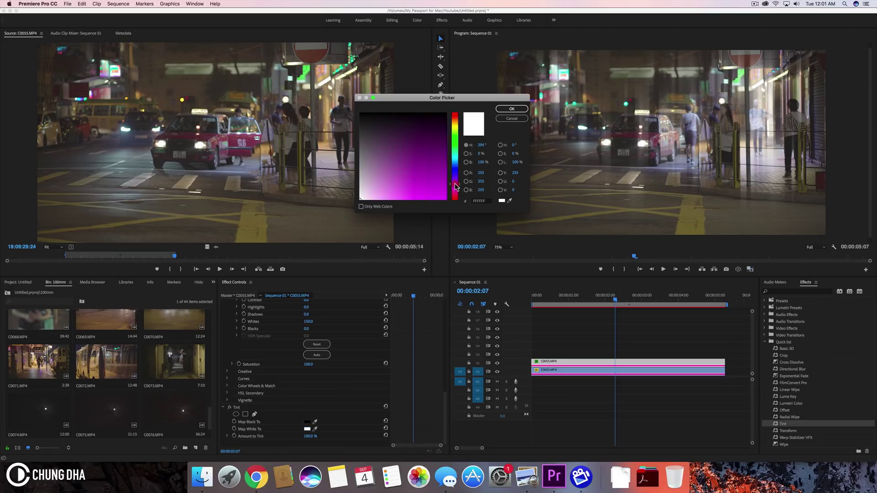
pyautogui.click(441, 185)
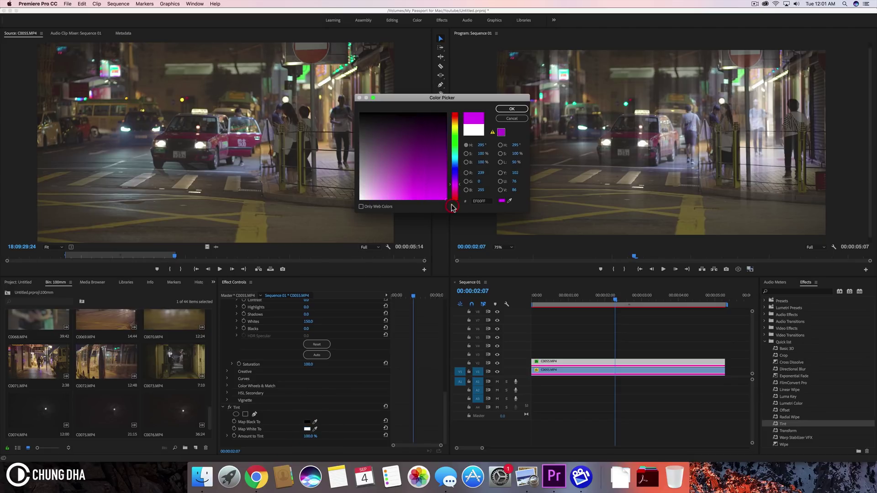
pyautogui.click(511, 108)
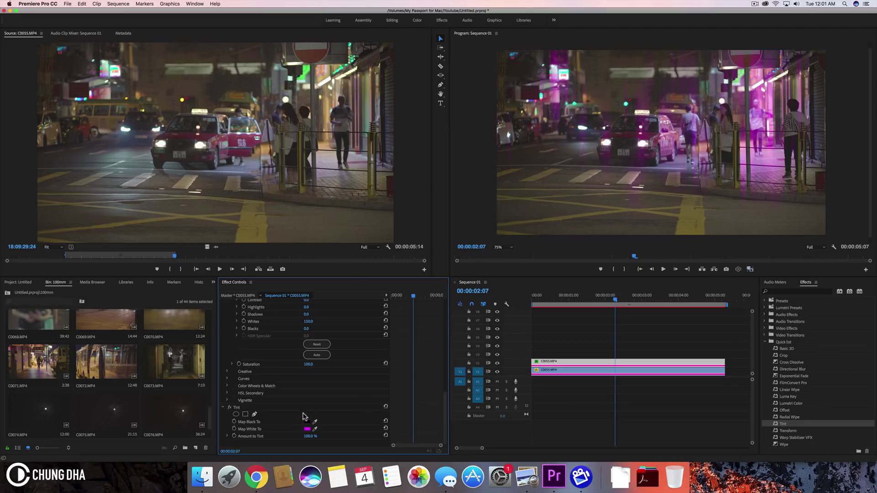
# - Change the Map White To tint to blue and duplicate the streak clip upward
pyautogui.click(308, 430)
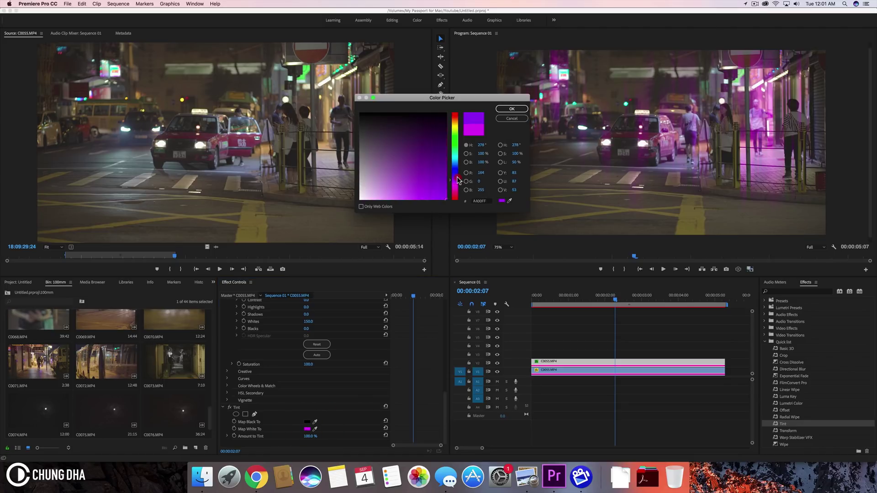
pyautogui.moveTo(456, 187); pyautogui.dragTo(456, 171)
pyautogui.click(437, 200)
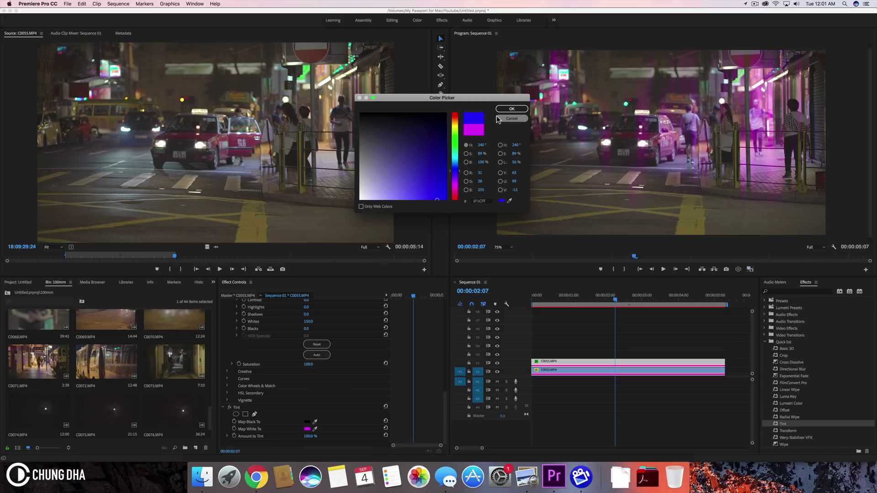
pyautogui.click(511, 109)
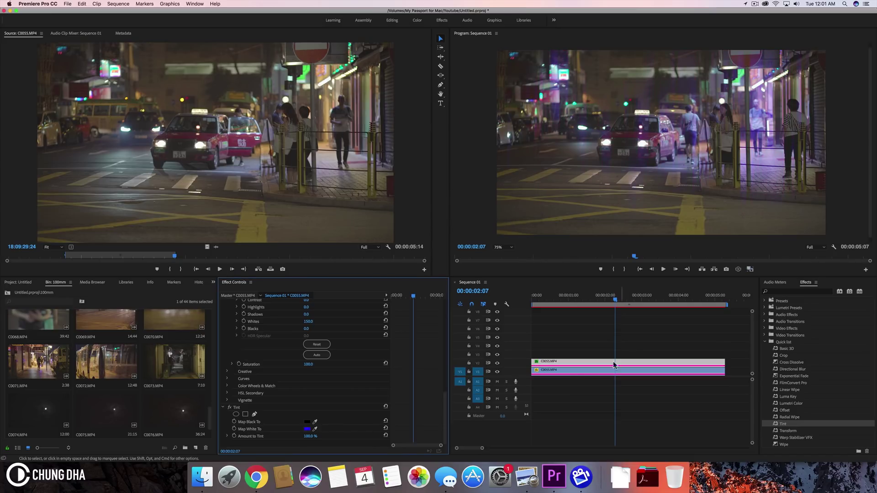
pyautogui.click(588, 371)
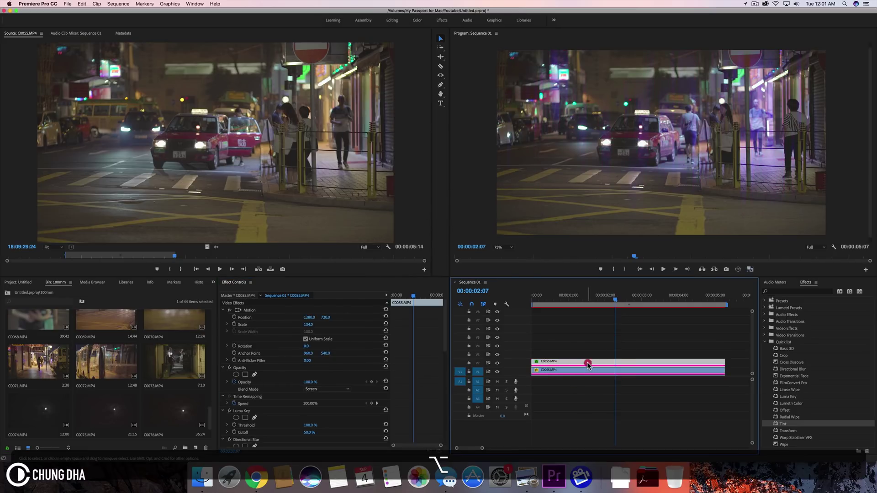
pyautogui.keyDown('alt'); pyautogui.moveTo(588, 362); pyautogui.dragTo(587, 338); pyautogui.keyUp('alt')
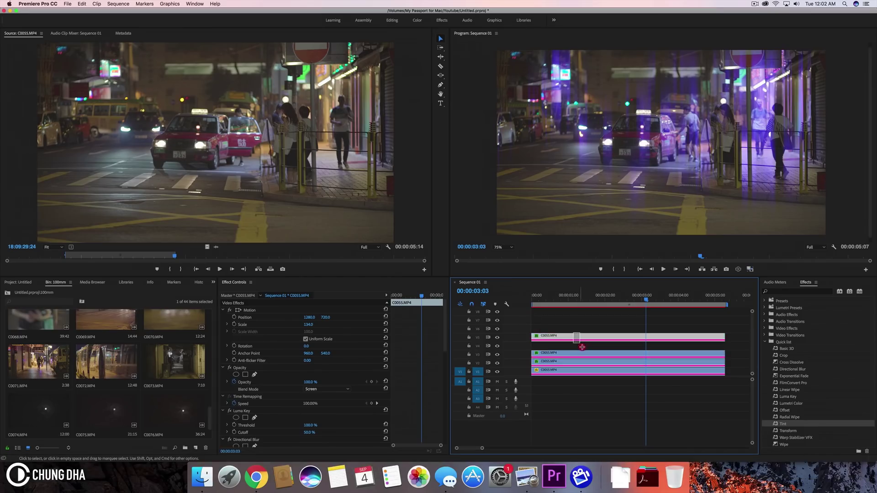
# - Delete the extra copies and set the streak clip's Directional Blur Direction to 45°
pyautogui.moveTo(581, 333); pyautogui.dragTo(575, 357)
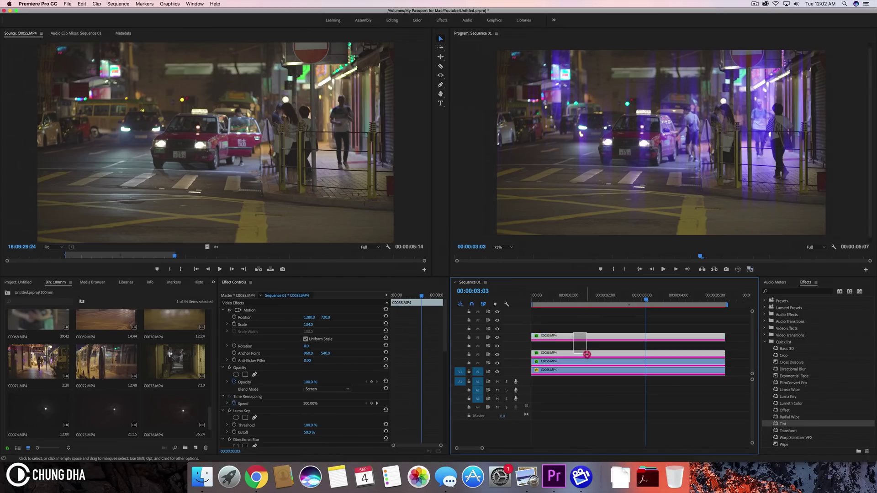
pyautogui.press('Delete')
pyautogui.click(576, 370)
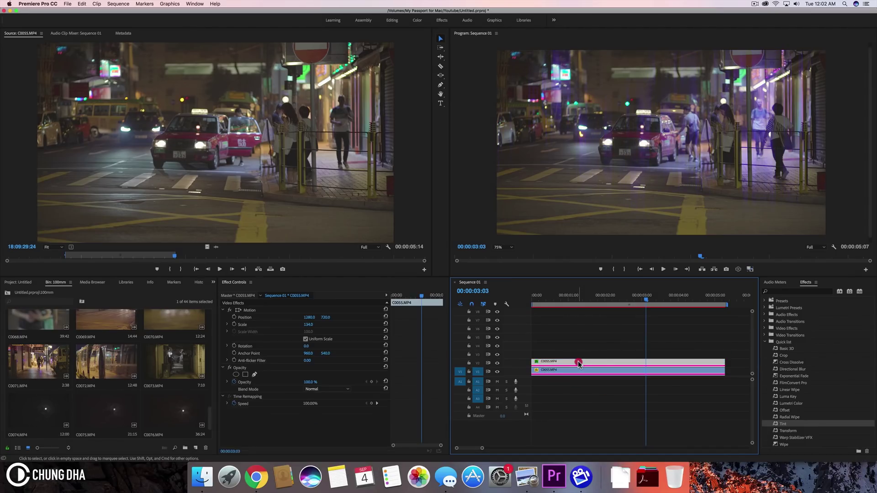
pyautogui.scroll(-3, 423, 396)
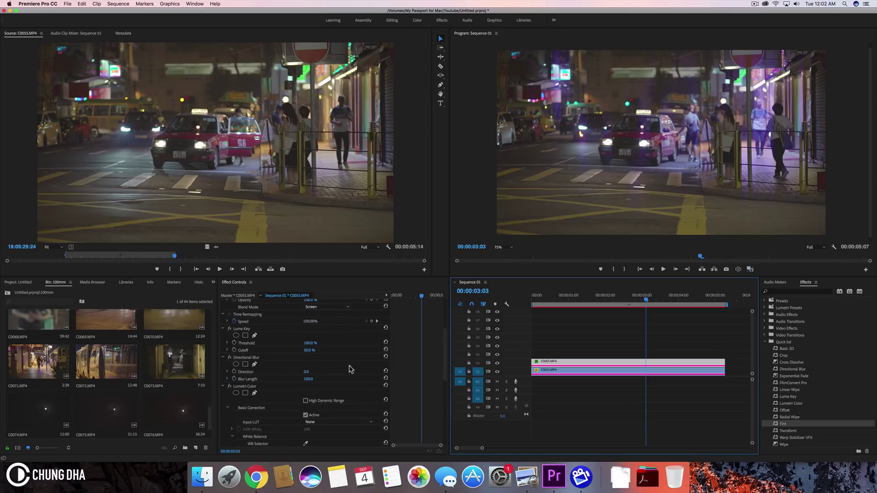
pyautogui.click(307, 371)
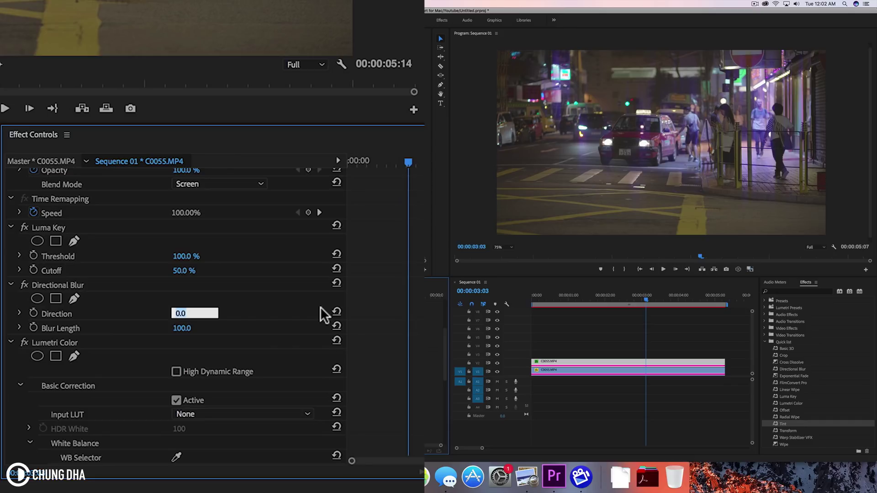
pyautogui.write('45')
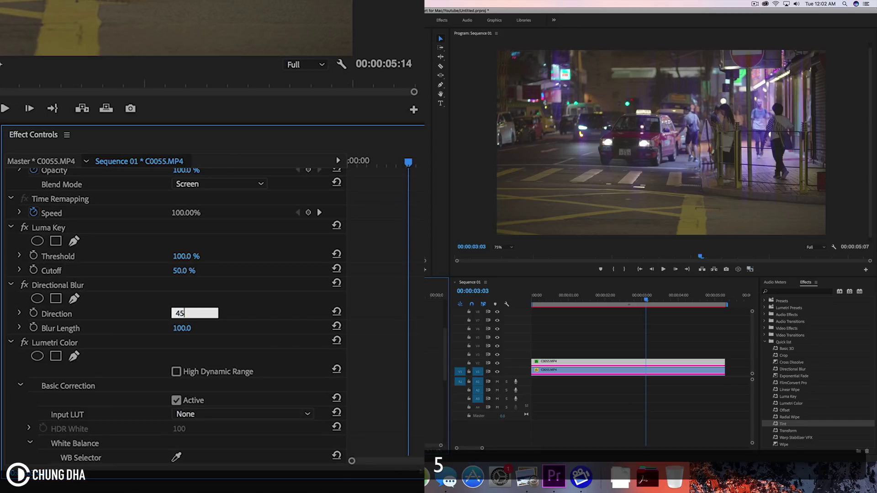
pyautogui.press('Return')
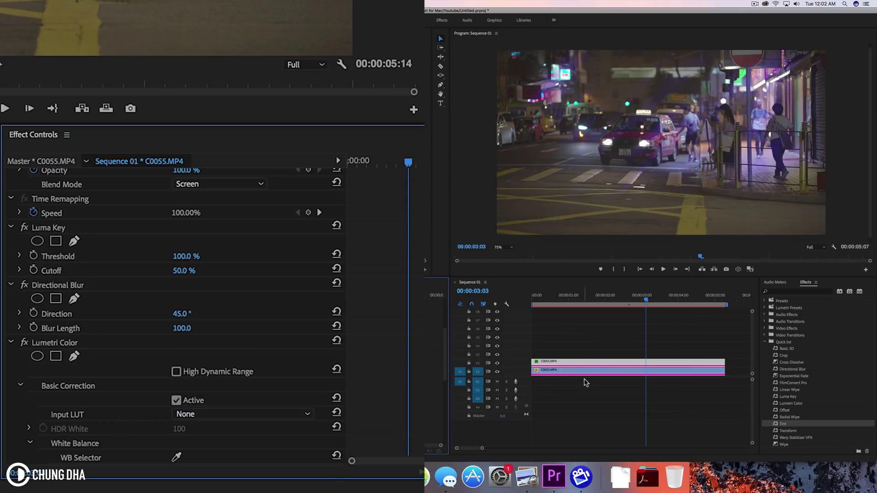
pyautogui.click(580, 361)
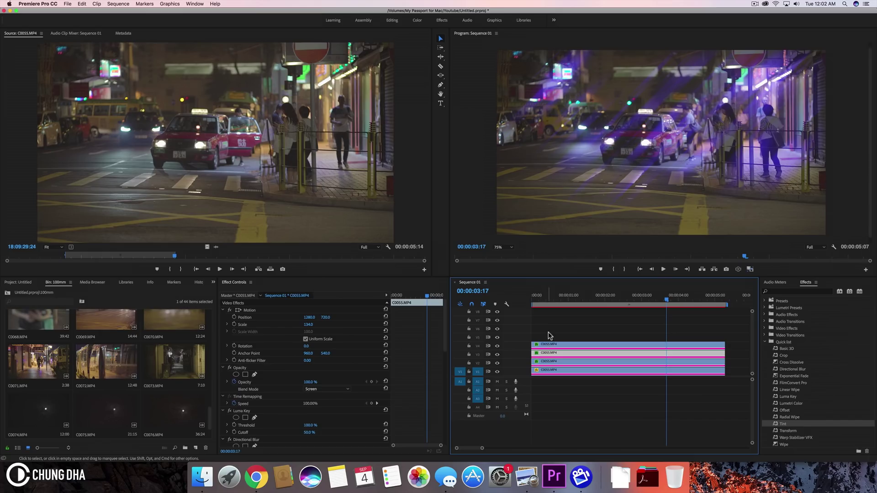
# - Delete the top two copies and set the streak clip's Map White To tint to white
pyautogui.click(563, 347)
pyautogui.moveTo(573, 349); pyautogui.dragTo(577, 354)
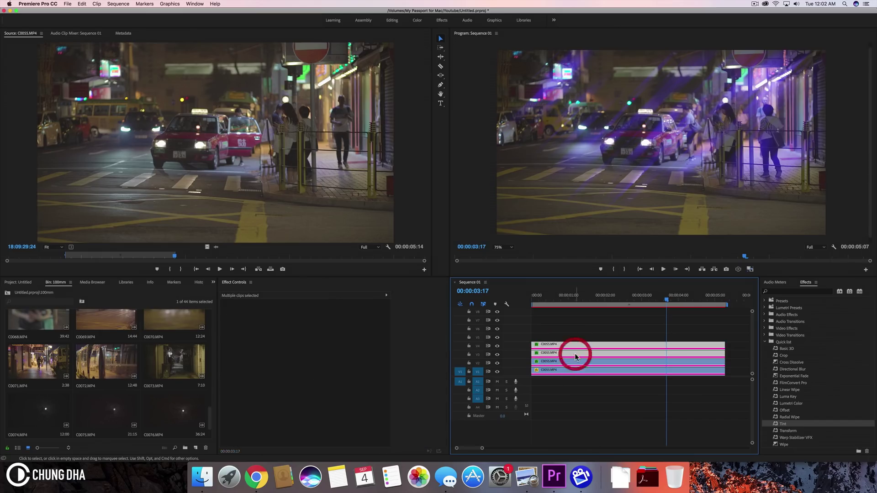
pyautogui.press('BackSpace')
pyautogui.click(578, 362)
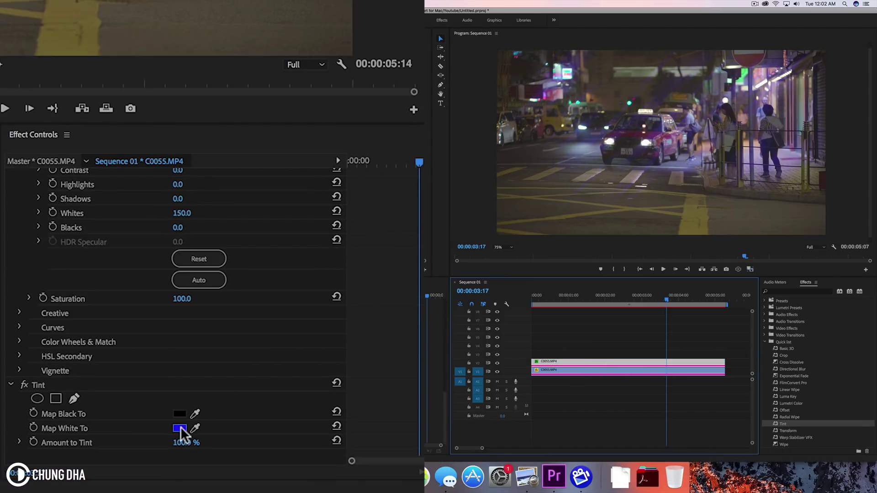
pyautogui.click(180, 426)
pyautogui.click(362, 115)
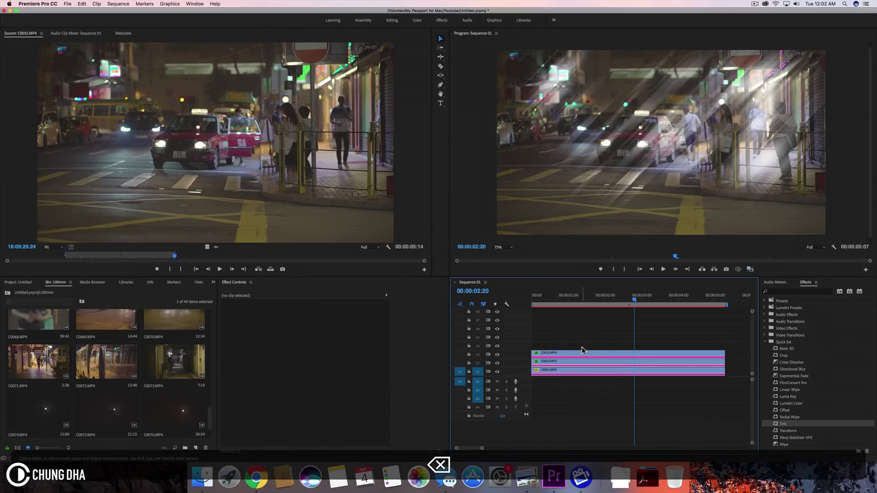
# - Delete the V3 copy and set the V2 clip's Directional Blur Direction to 90°
pyautogui.click(583, 353)
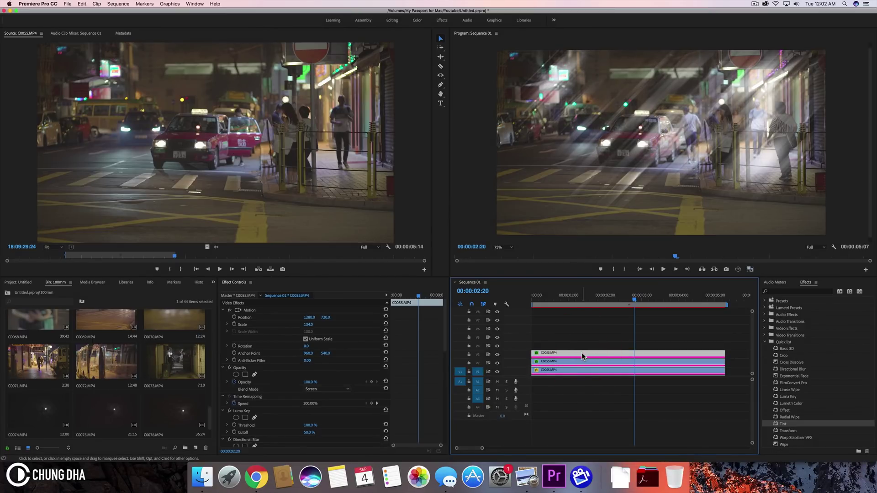
pyautogui.press('Delete')
pyautogui.click(584, 362)
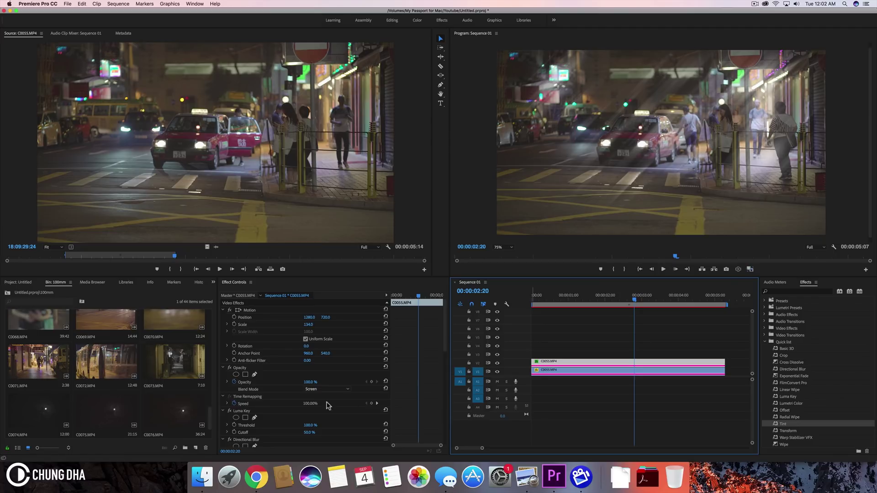
pyautogui.scroll(-3, 408, 374)
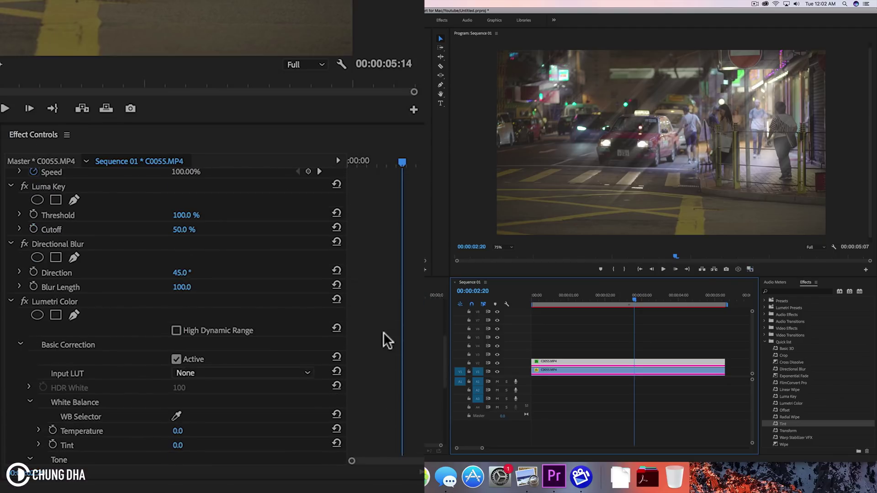
pyautogui.click(181, 273)
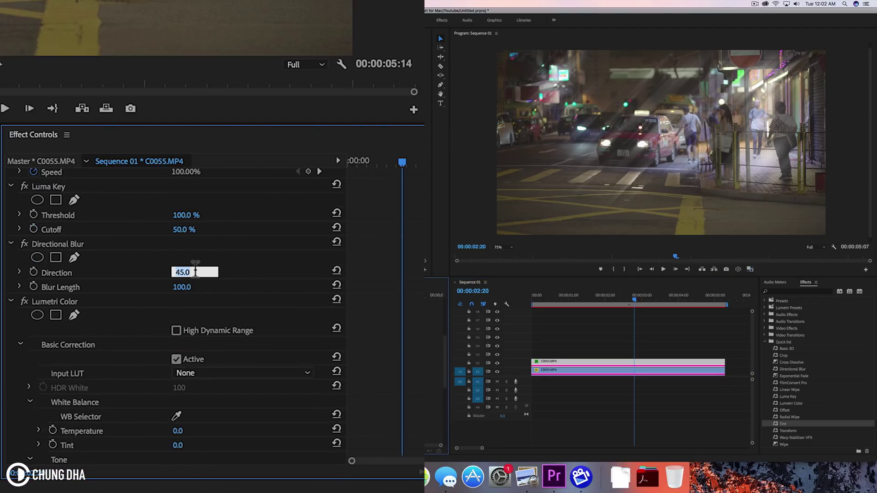
pyautogui.write('900')
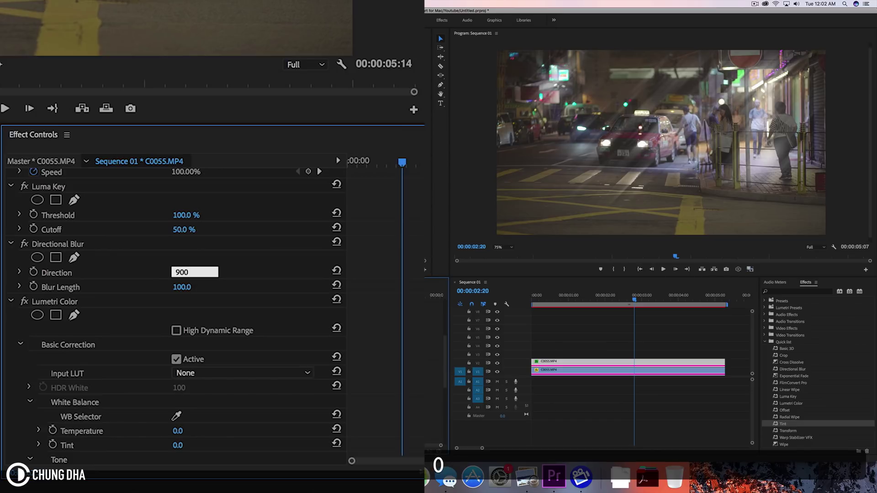
pyautogui.press('Return')
pyautogui.scroll(-3, 288, 322)
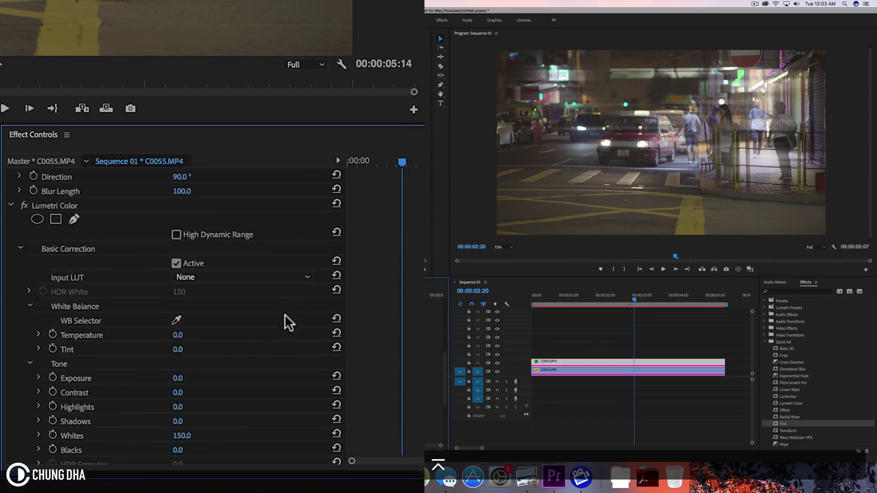
pyautogui.scroll(-5, 287, 322)
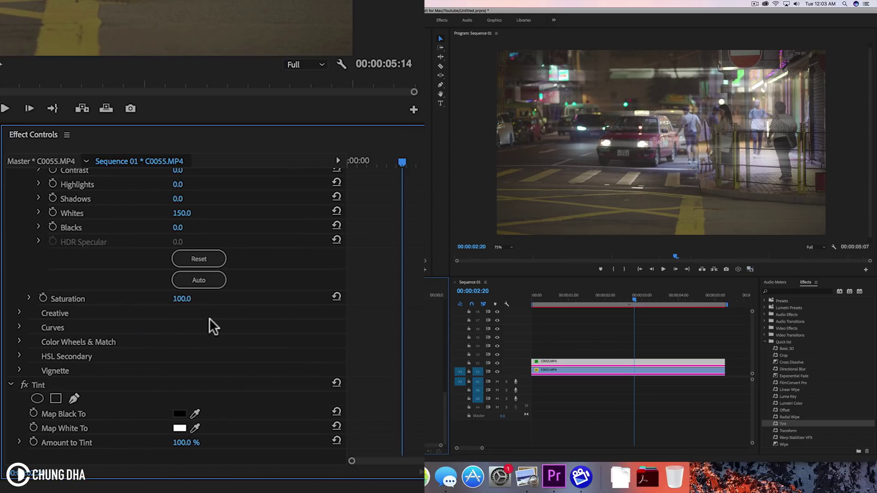
# - Set the Tint Map White To colour to purple-blue 622FFF
pyautogui.click(179, 428)
pyautogui.click(454, 174)
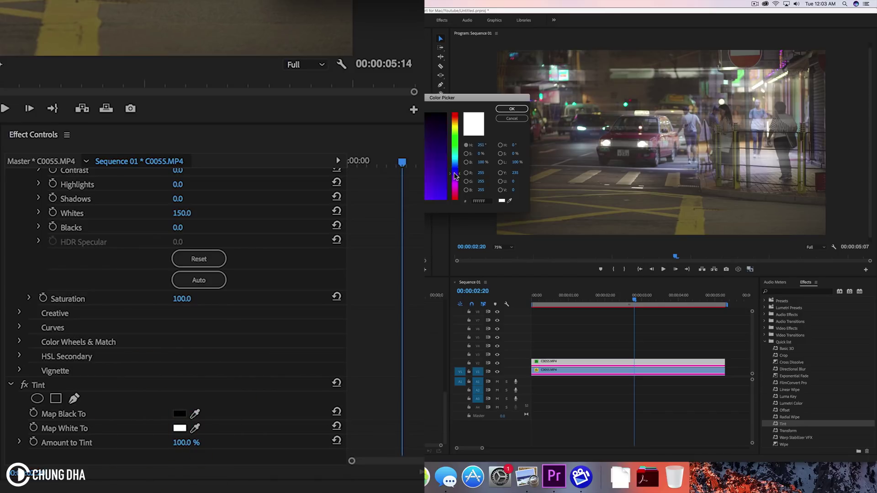
pyautogui.click(507, 112)
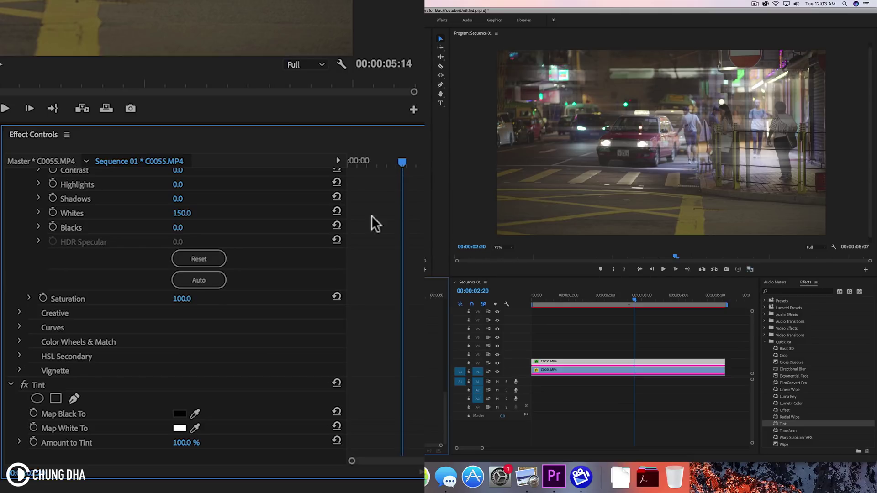
pyautogui.click(179, 428)
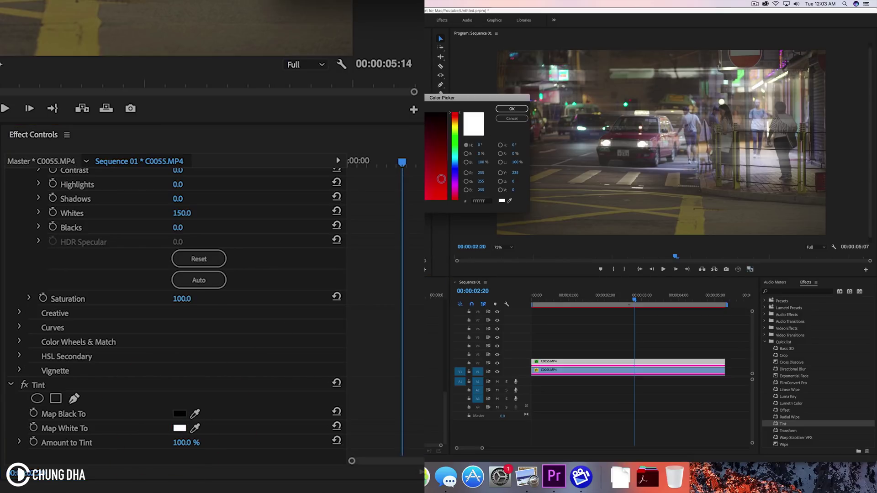
pyautogui.click(454, 175)
pyautogui.click(430, 200)
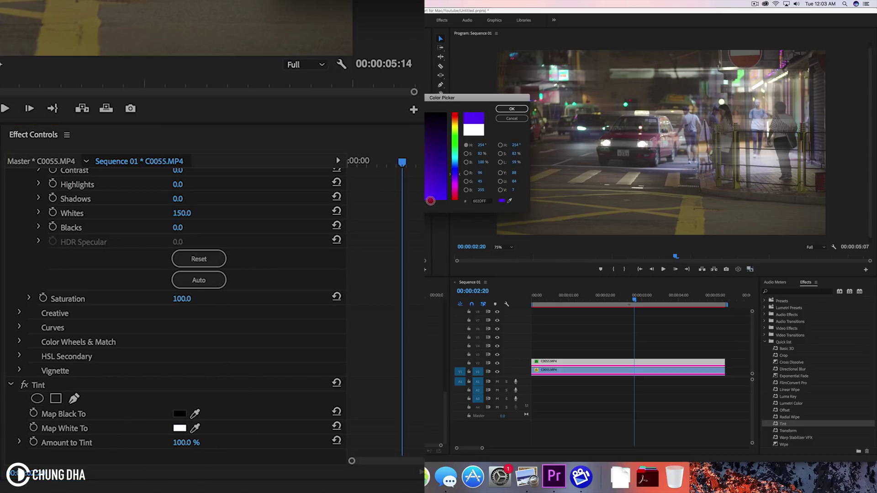
pyautogui.click(512, 108)
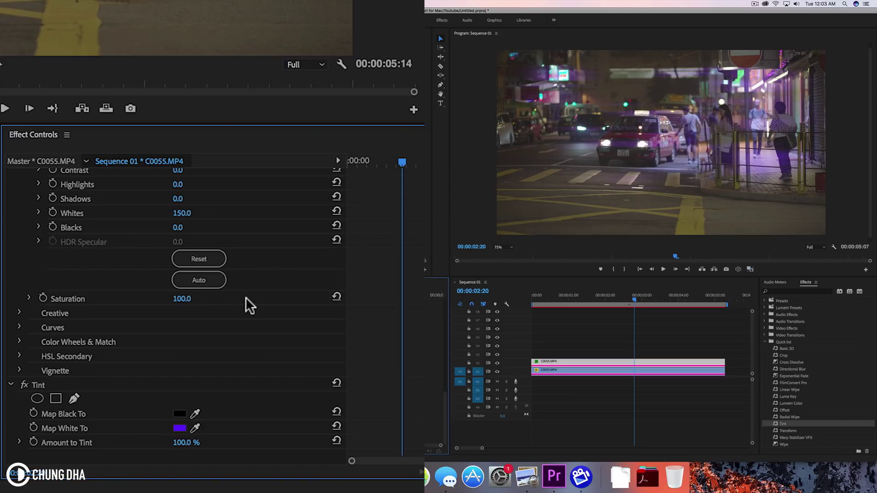
pyautogui.scroll(8, 246, 296)
pyautogui.scroll(5, 245, 297)
pyautogui.scroll(3, 245, 296)
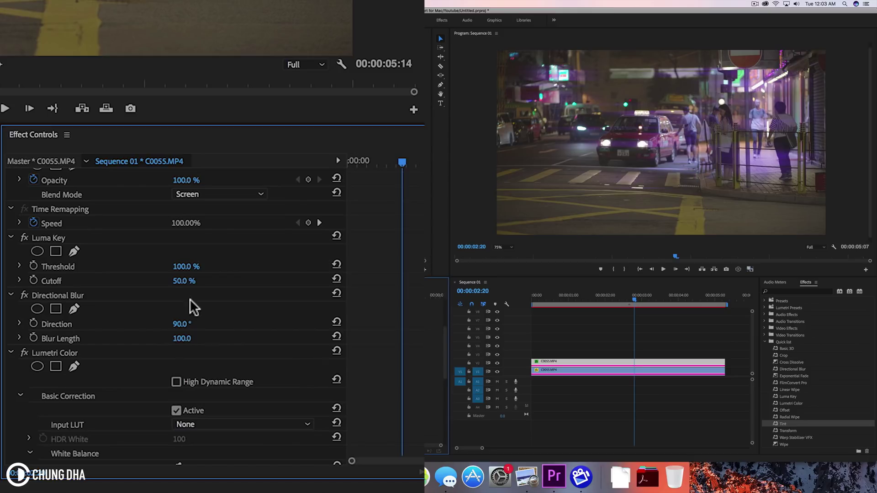
# - Raise the streak copy's Luma Key cutoff to 90% and reselect the streak clip
pyautogui.click(182, 281)
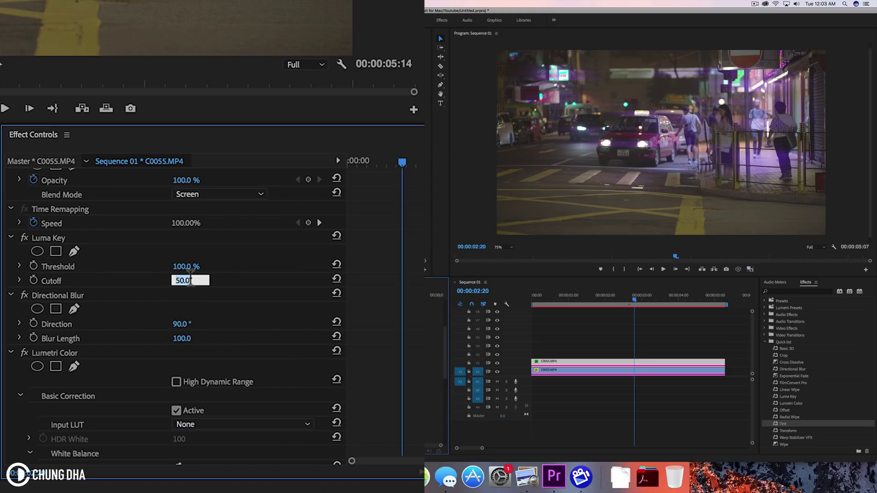
pyautogui.write('90')
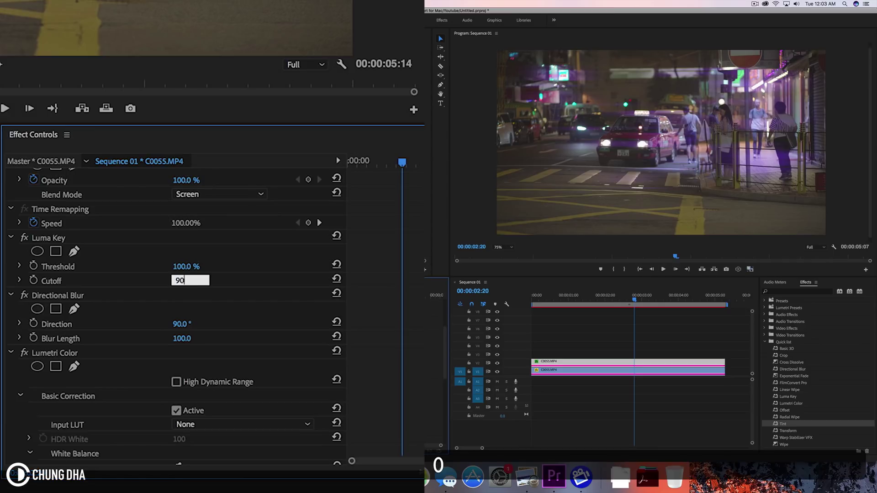
pyautogui.press('Return')
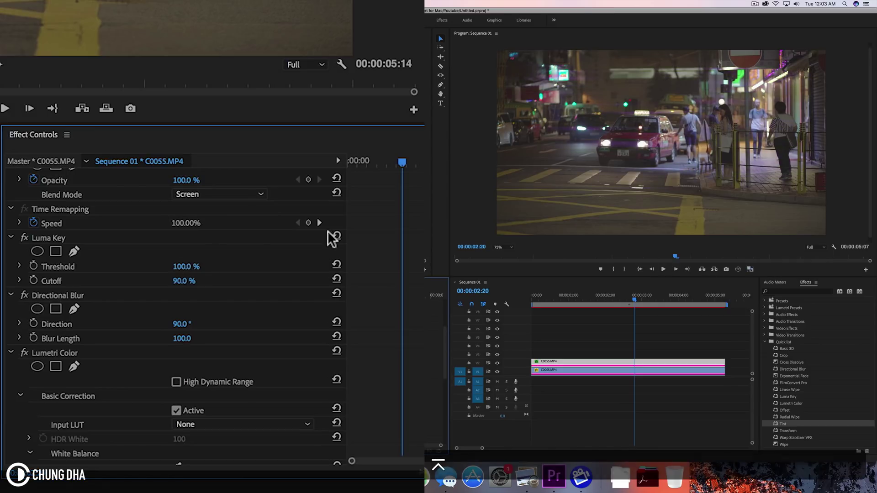
pyautogui.click(564, 364)
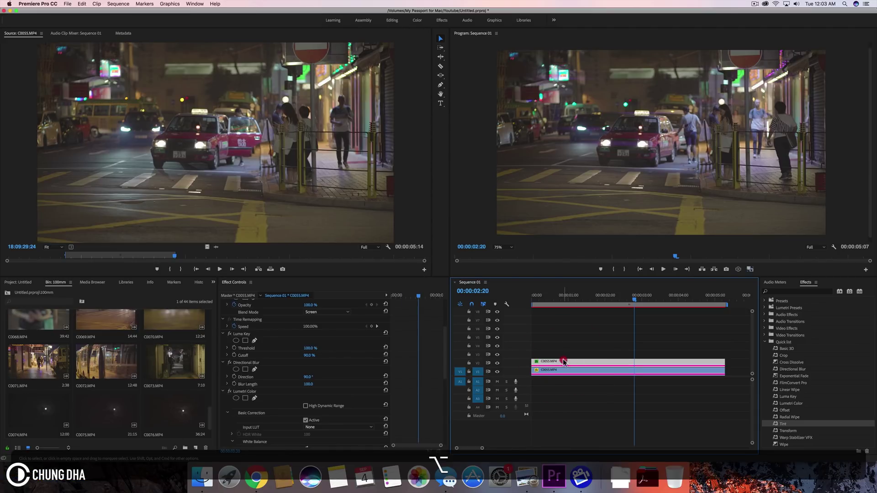
# - Duplicate the V2 streak clip onto a higher video track to intensify the purple streaks
pyautogui.keyDown('alt'); pyautogui.moveTo(564, 361); pyautogui.dragTo(563, 336); pyautogui.keyUp('alt')
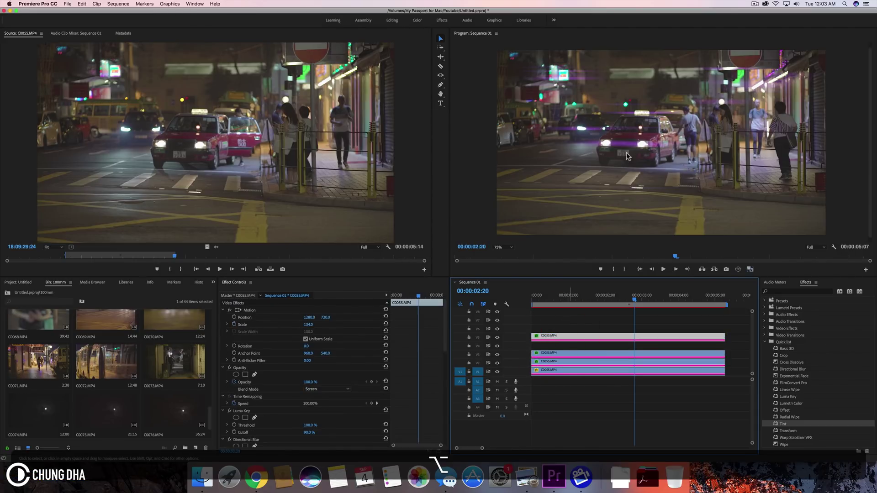